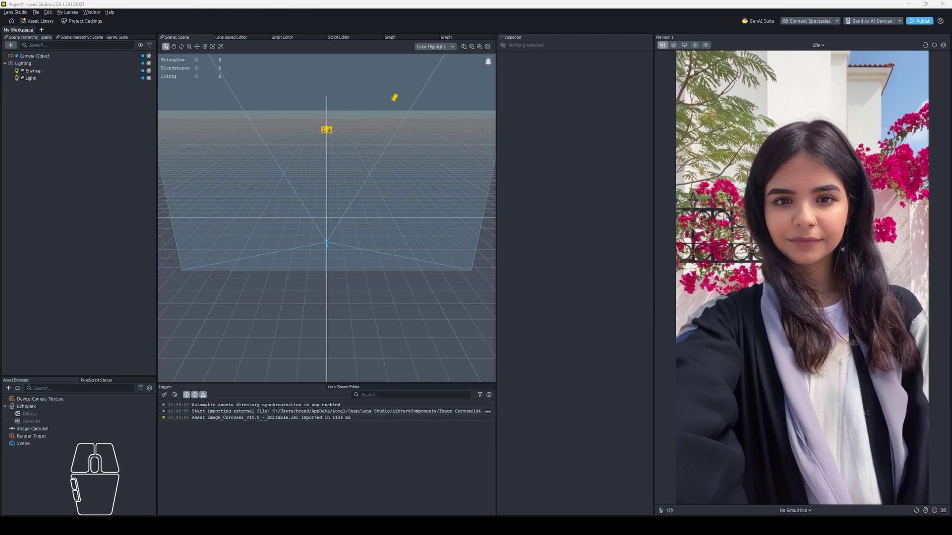
Step: Add a Screen Image to the scene
{"action": "left_click", "coordinate": [10, 45]}
{"action": "left_click", "coordinate": [94, 87]}
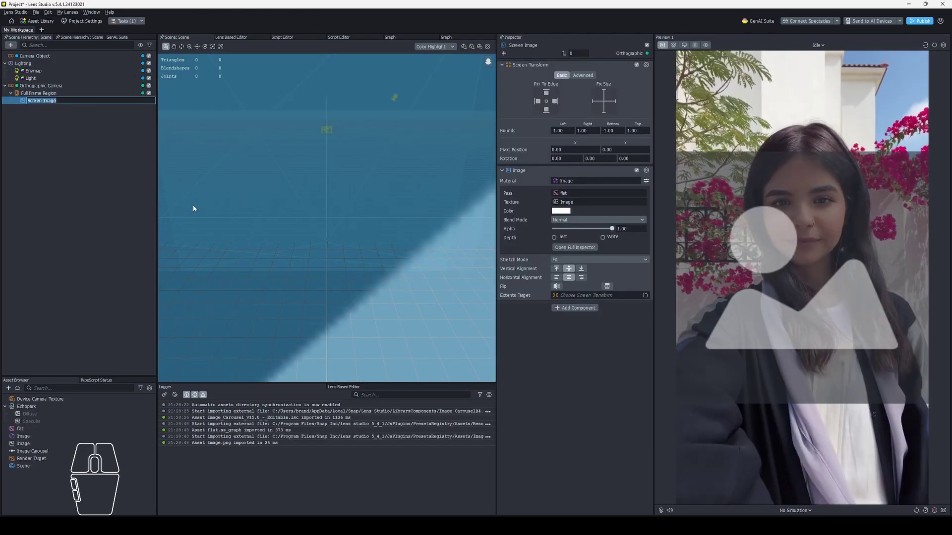
{"action": "scroll", "coordinate": [256, 276], "scroll_direction": "down", "scroll_amount": 5}
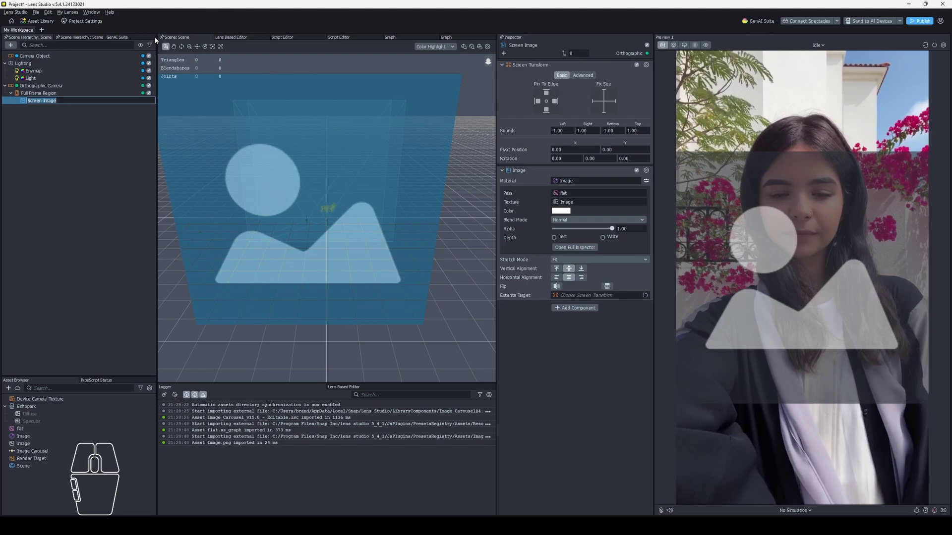
Step: Open the 2D Editor with the whole Screen Image frame in view
{"action": "left_click", "coordinate": [92, 12]}
{"action": "mouse_move", "coordinate": [109, 36]}
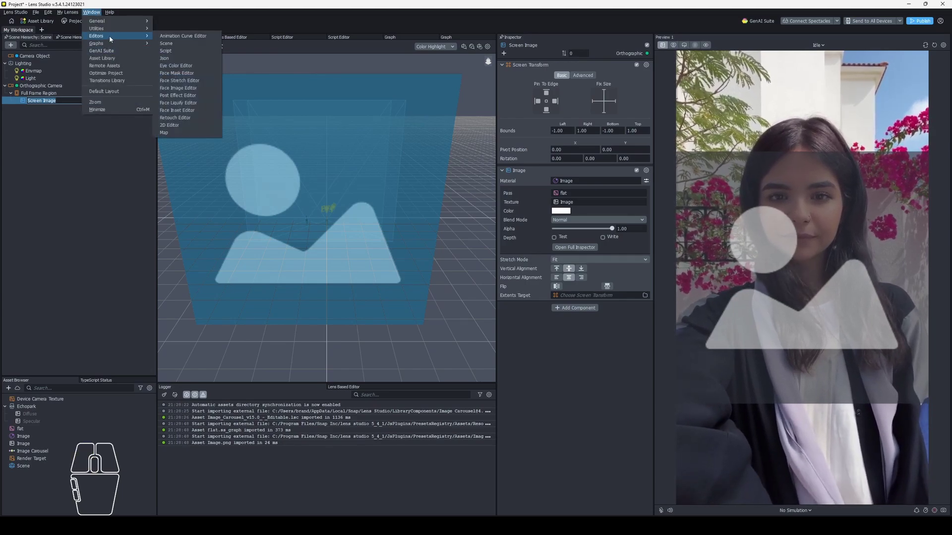
{"action": "left_click", "coordinate": [170, 125]}
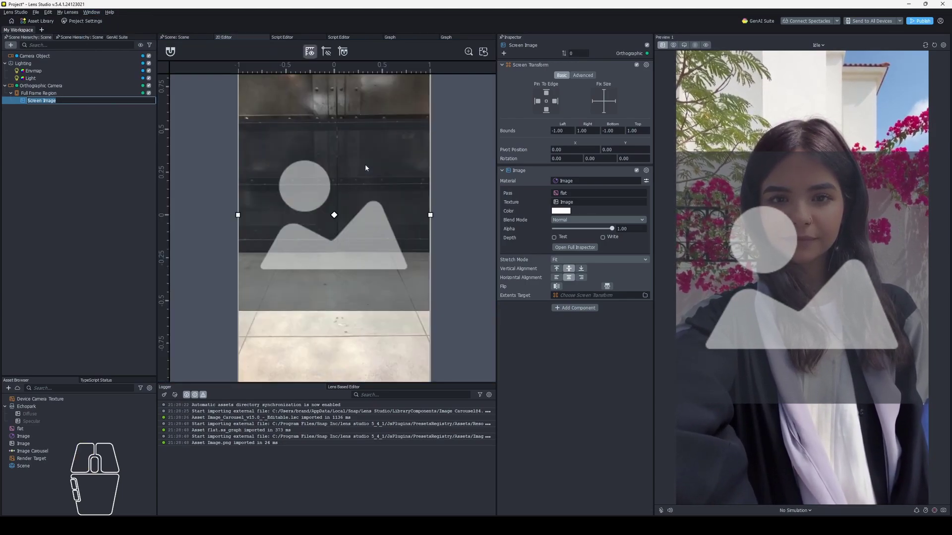
{"action": "scroll", "coordinate": [365, 167], "scroll_direction": "down", "scroll_amount": 5}
{"action": "scroll", "coordinate": [286, 148], "scroll_direction": "up", "scroll_amount": 3}
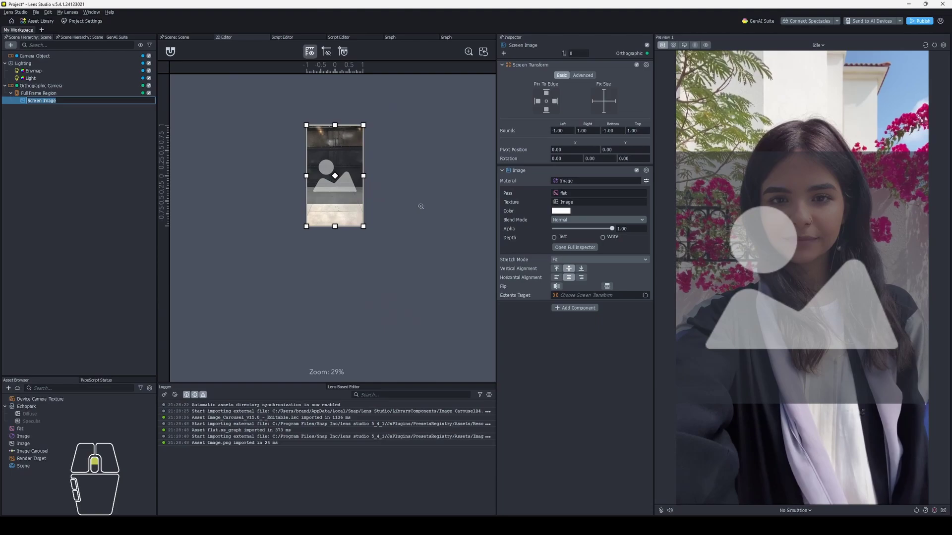
{"action": "scroll", "coordinate": [317, 212], "scroll_direction": "up", "scroll_amount": 3}
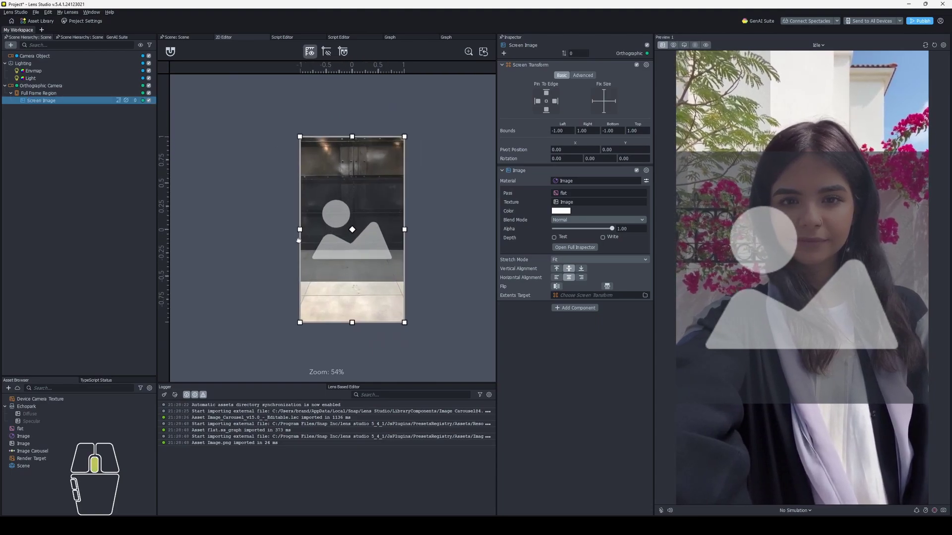
{"action": "scroll", "coordinate": [277, 175], "scroll_direction": "up", "scroll_amount": 2}
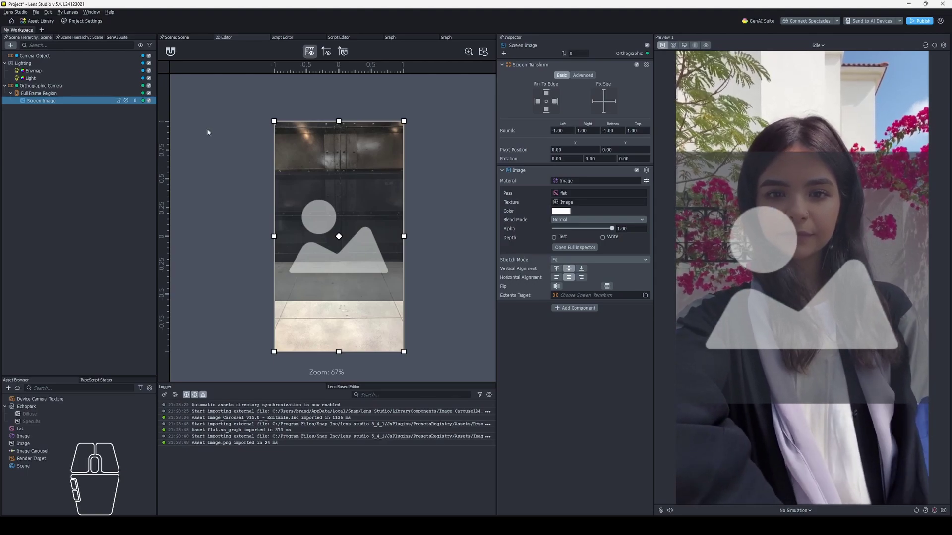
Step: Toggle snapping in the 2D Editor and leave it switched on
{"action": "left_click", "coordinate": [257, 167]}
{"action": "left_click", "coordinate": [289, 163]}
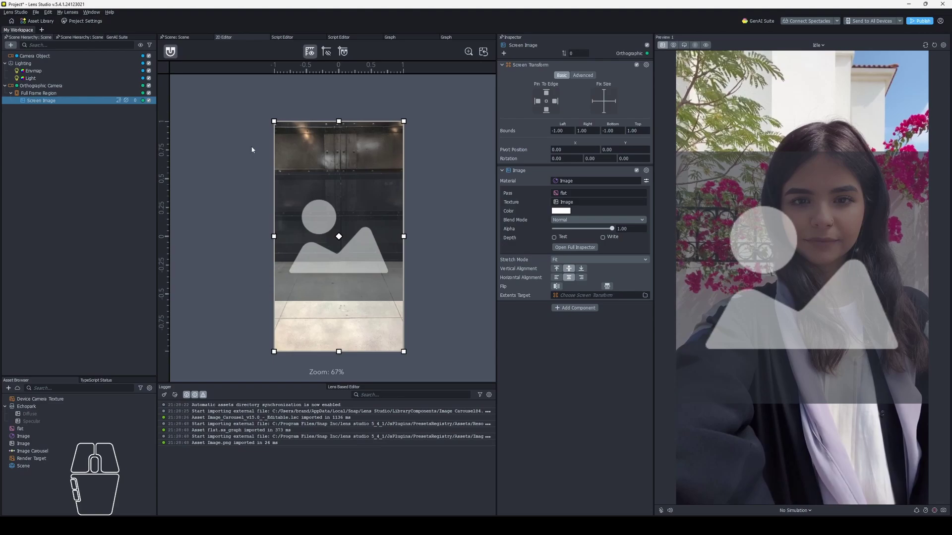
{"action": "left_click", "coordinate": [172, 52]}
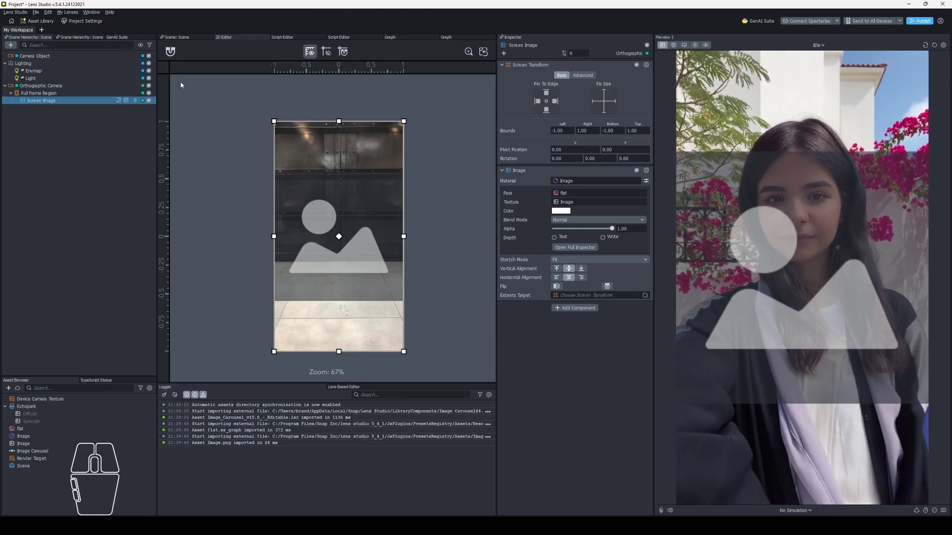
{"action": "left_click", "coordinate": [170, 52]}
{"action": "left_click", "coordinate": [170, 52]}
{"action": "left_click", "coordinate": [171, 52]}
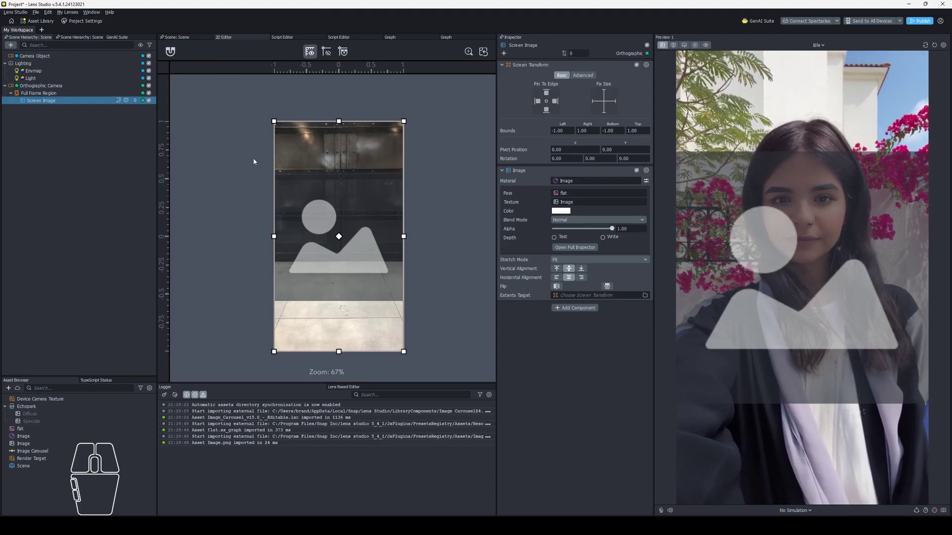
{"action": "left_click", "coordinate": [171, 51]}
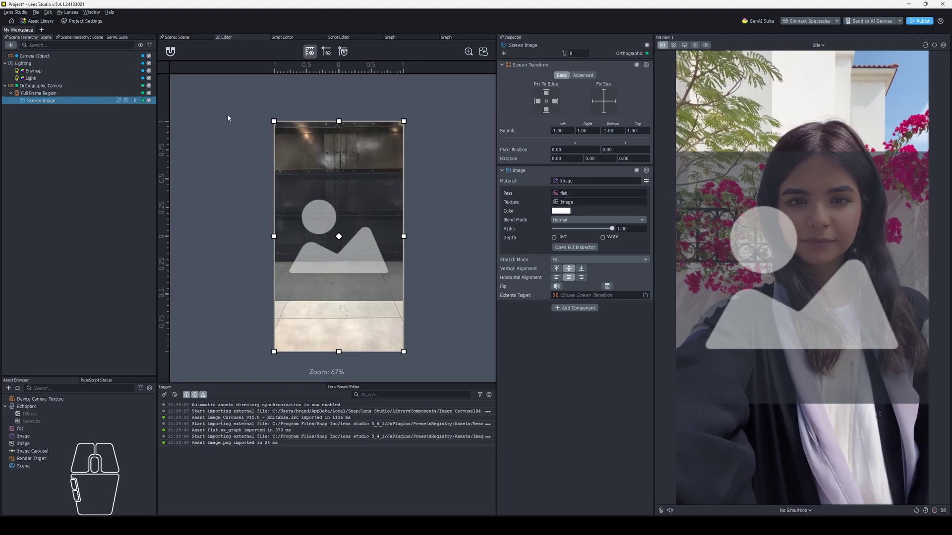
{"action": "left_click", "coordinate": [171, 51]}
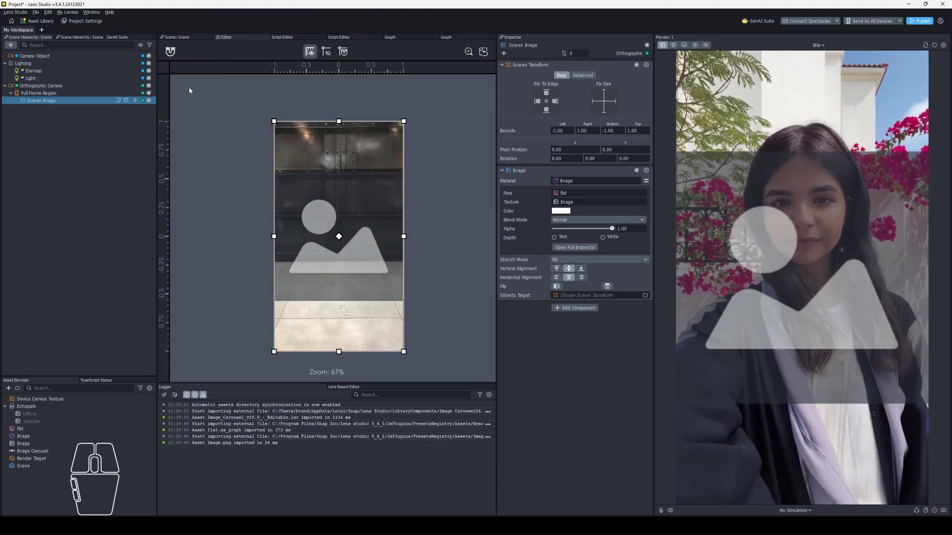
{"action": "left_click", "coordinate": [172, 52]}
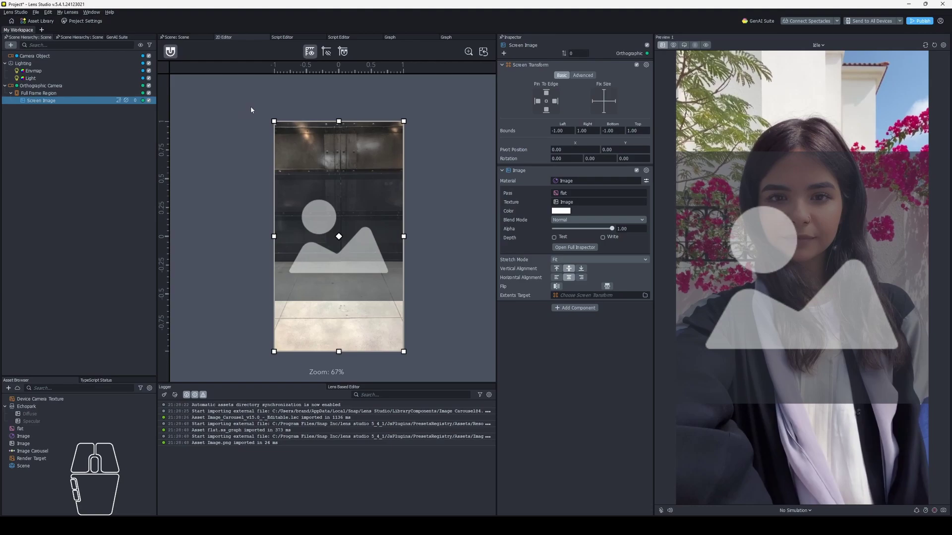
Step: Add a second Screen Image under the Full Frame Region
{"action": "left_click", "coordinate": [82, 148]}
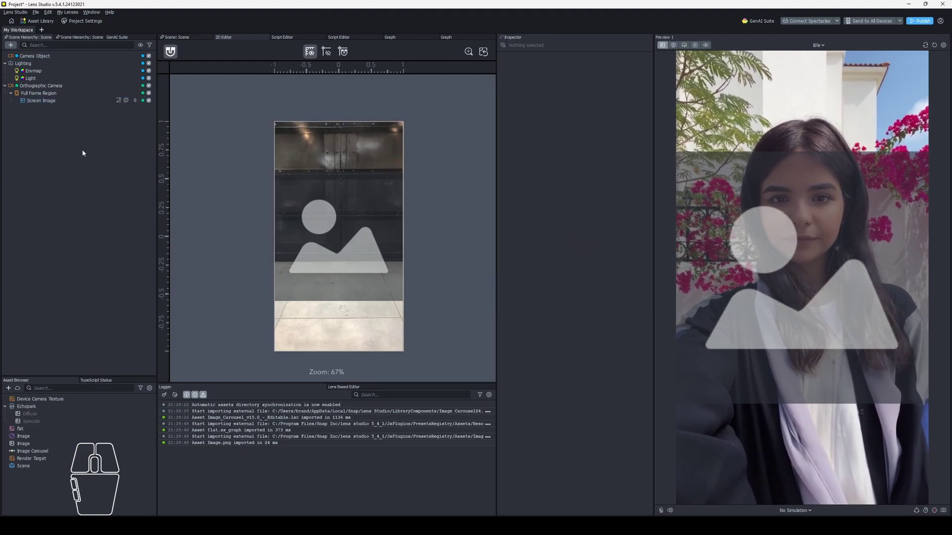
{"action": "left_click", "coordinate": [67, 101]}
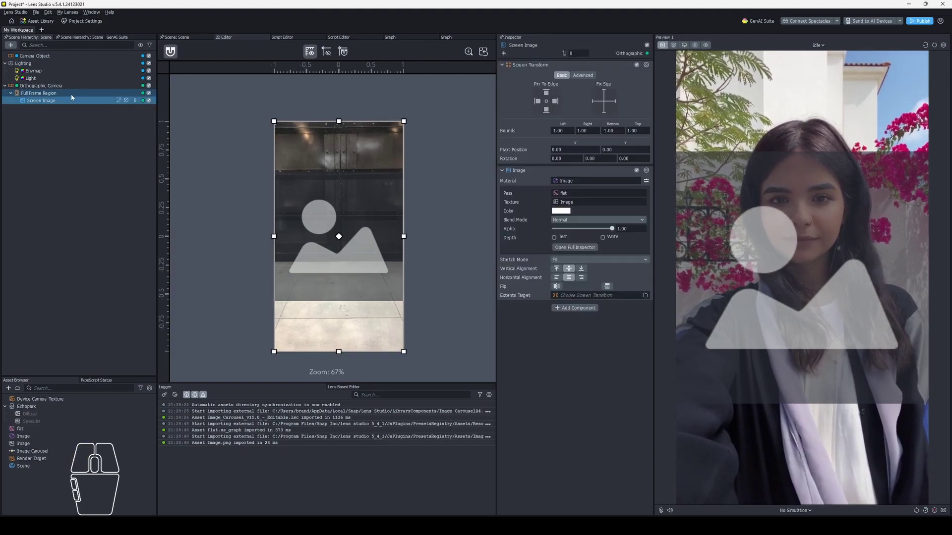
{"action": "left_click", "coordinate": [69, 93]}
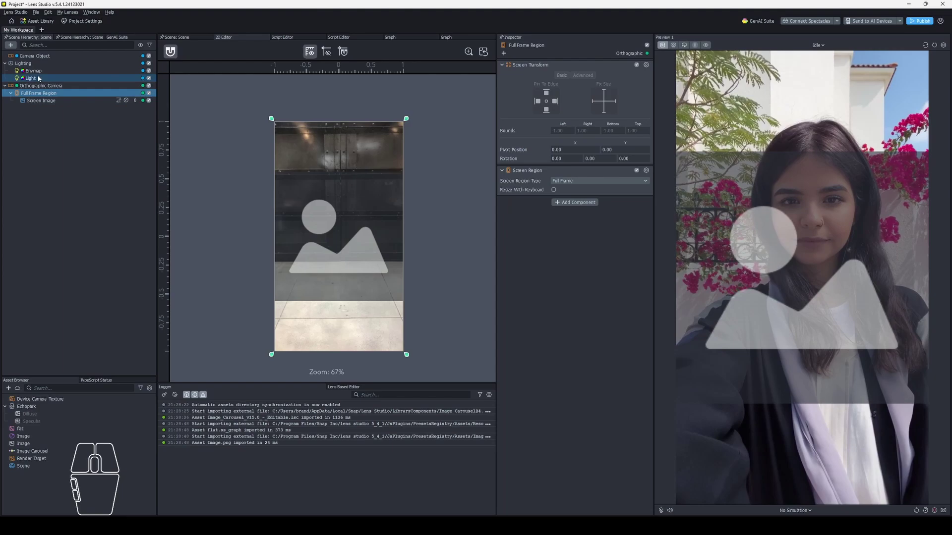
{"action": "left_click", "coordinate": [11, 45]}
{"action": "left_click", "coordinate": [62, 87]}
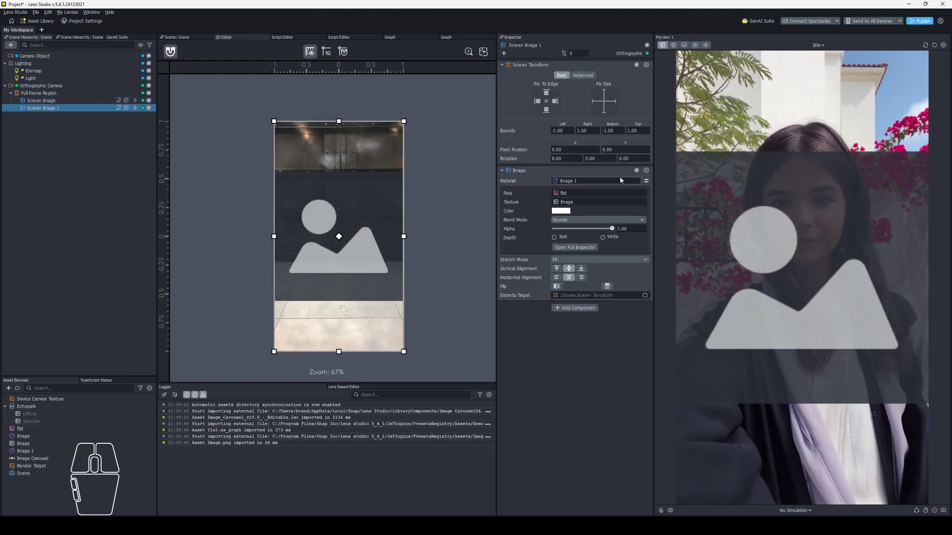
Step: Assign the Device Camera Texture to the new screen image and shrink its vertical bounds to about -0.54 bottom and 0.45 top
{"action": "left_click", "coordinate": [585, 203]}
{"action": "left_click", "coordinate": [429, 212]}
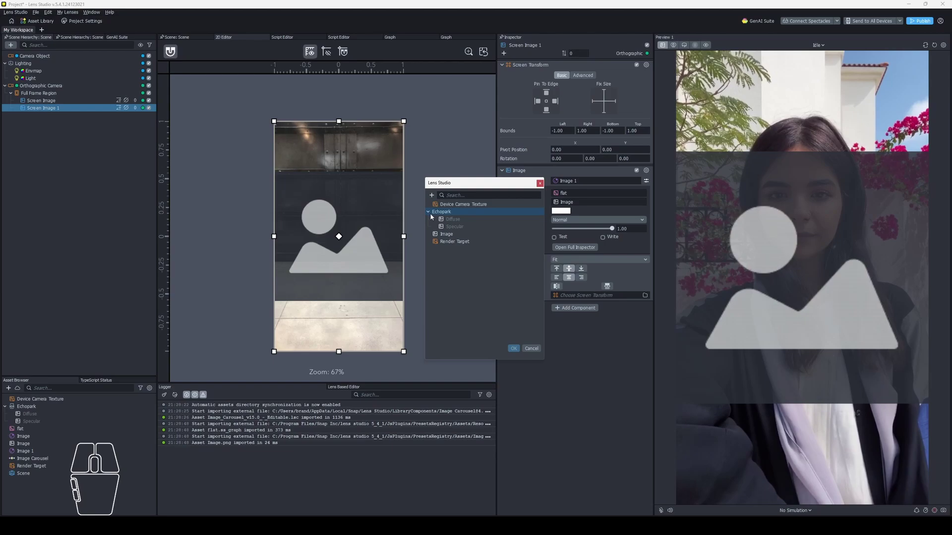
{"action": "left_click", "coordinate": [463, 205]}
{"action": "left_click", "coordinate": [514, 349]}
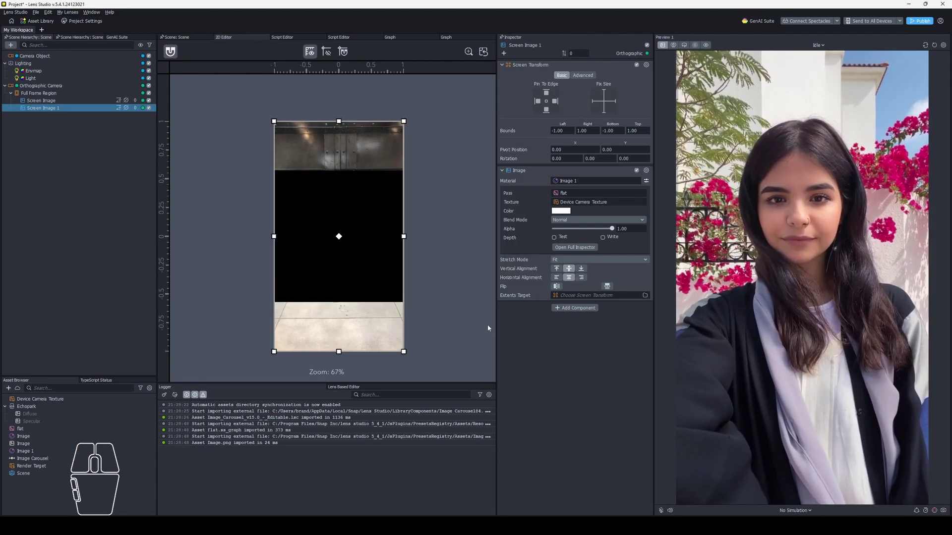
{"action": "left_click_drag", "start_coordinate": [340, 121], "coordinate": [361, 211]}
{"action": "left_click_drag", "start_coordinate": [339, 266], "coordinate": [343, 298]}
Step: Move Screen Image 1 above Screen Image in the hierarchy and set its render order to 1
{"action": "mouse_move", "coordinate": [74, 108]}
{"action": "left_mouse_down"}
{"action": "mouse_move", "coordinate": [76, 99]}
{"action": "mouse_move", "coordinate": [61, 98]}
{"action": "left_mouse_up"}
{"action": "left_click", "coordinate": [65, 109]}
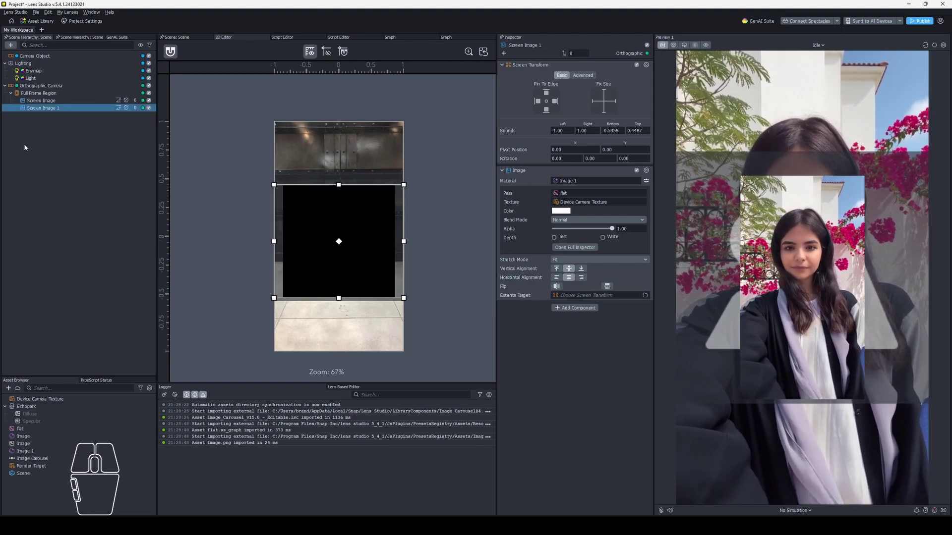
{"action": "left_click", "coordinate": [586, 51]}
{"action": "left_click_drag", "start_coordinate": [110, 108], "coordinate": [105, 98]}
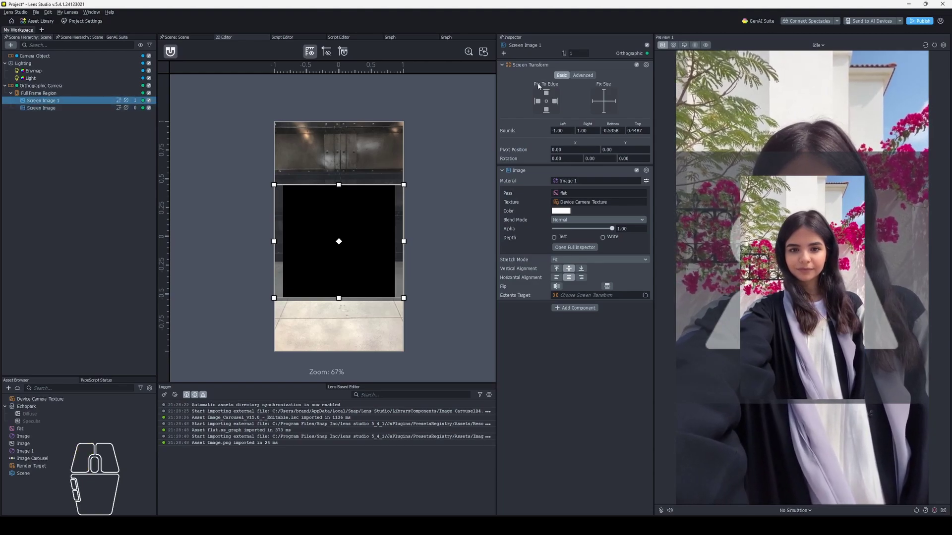
Step: Set the render order of Screen Image 1 to 0 and that of Screen Image to 1
{"action": "left_click", "coordinate": [586, 55]}
{"action": "left_click", "coordinate": [587, 52]}
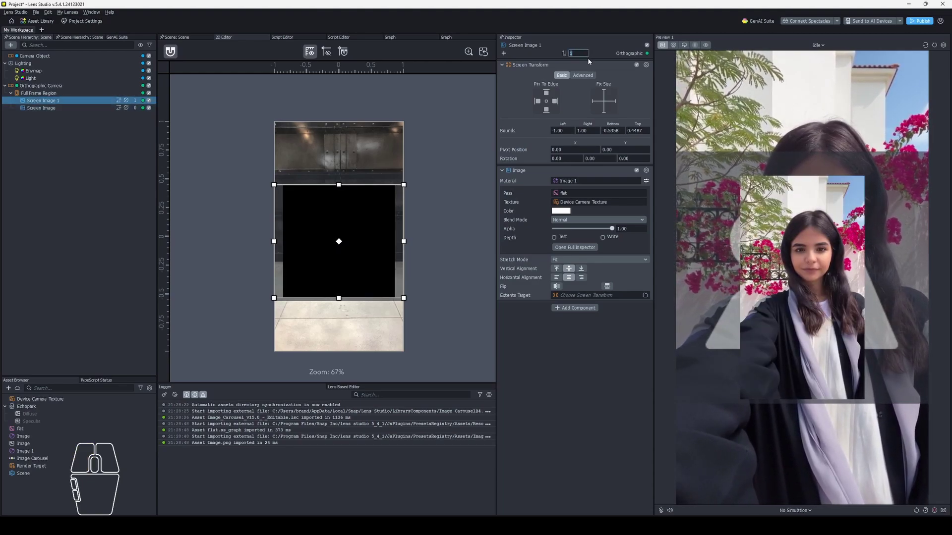
{"action": "left_click", "coordinate": [588, 54]}
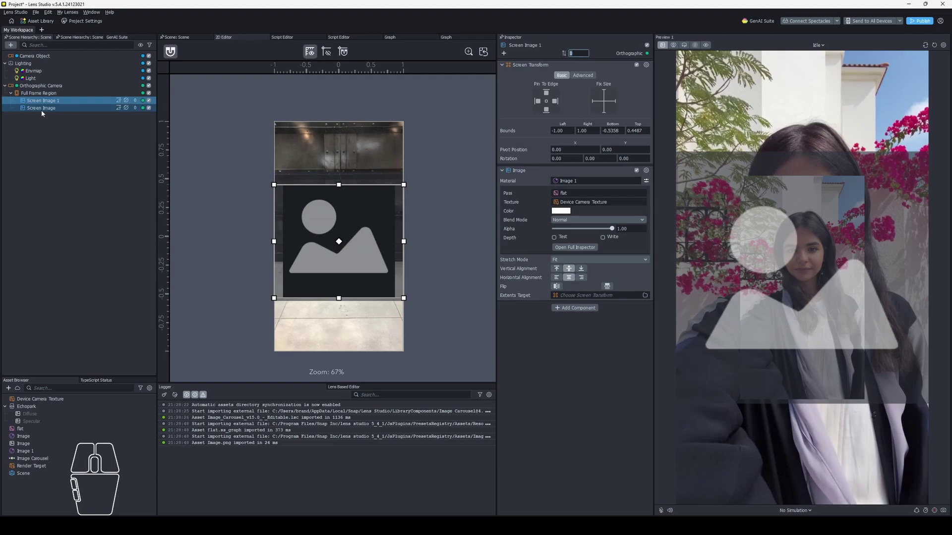
{"action": "left_click", "coordinate": [42, 108]}
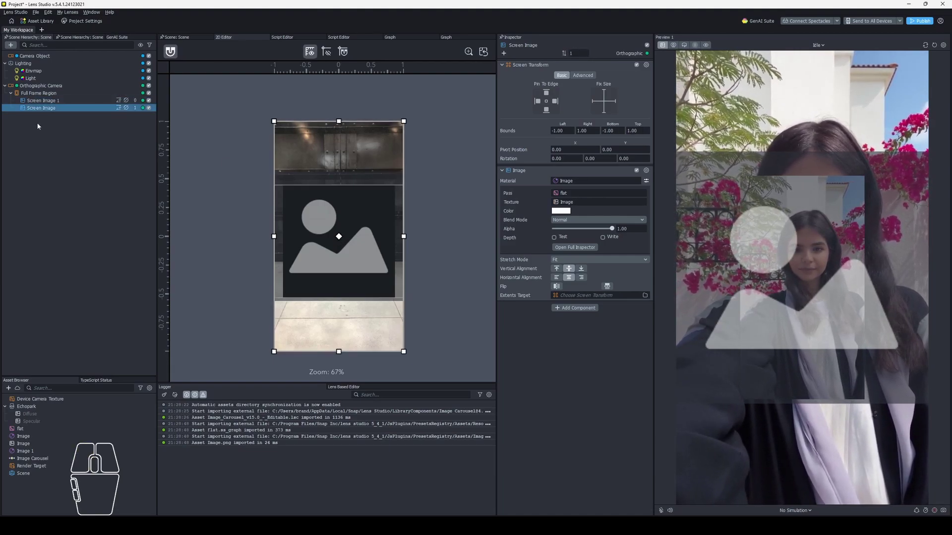
{"action": "left_click", "coordinate": [78, 93]}
{"action": "left_click", "coordinate": [94, 101]}
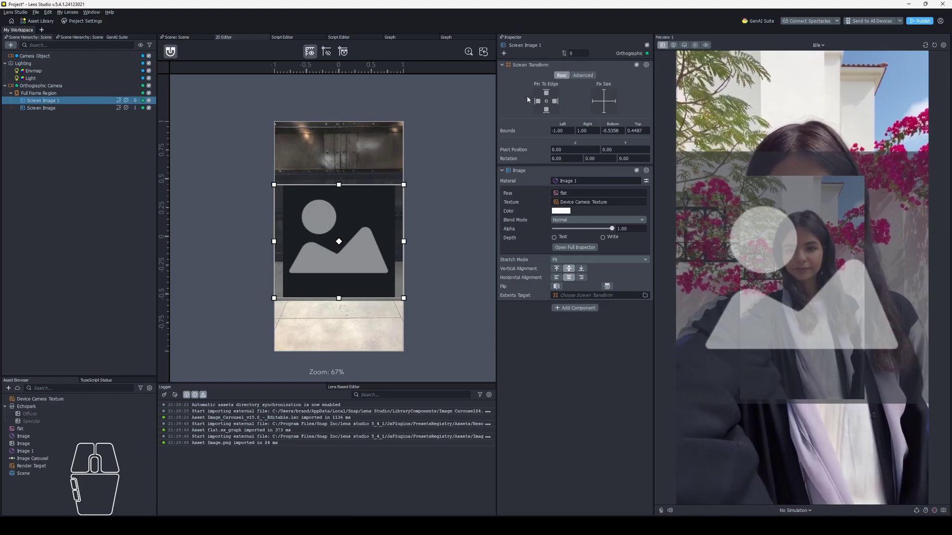
Step: Disable both screen images and select the Full Frame Region
{"action": "left_click", "coordinate": [144, 139]}
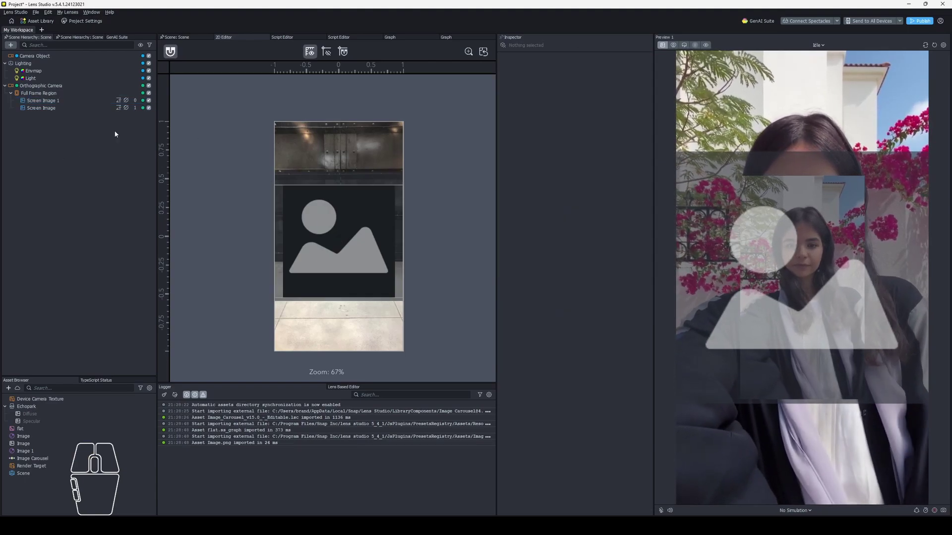
{"action": "left_click", "coordinate": [148, 108]}
{"action": "left_click", "coordinate": [148, 101]}
{"action": "left_click", "coordinate": [100, 93]}
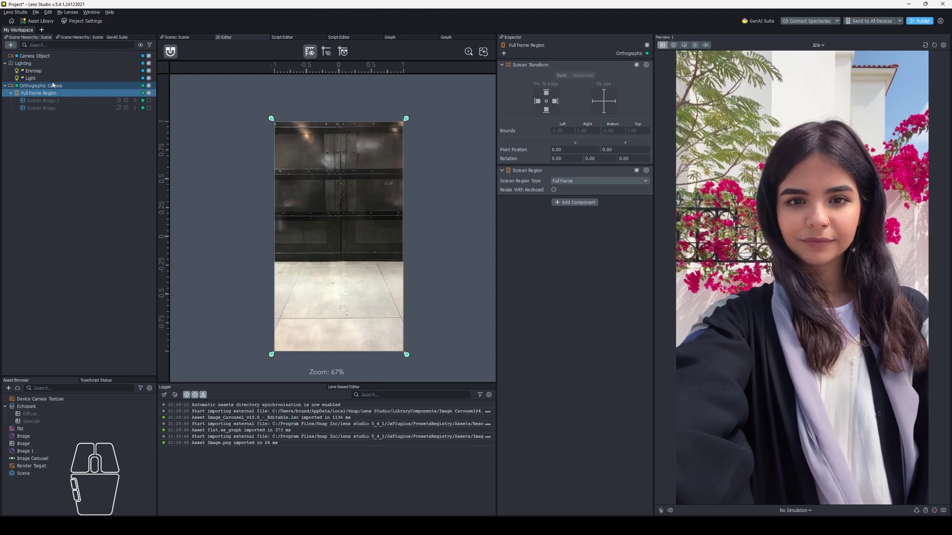
Step: Search the Asset Library for "carousel" to check the Image Carousel asset, closing the library when done
{"action": "left_click", "coordinate": [37, 21]}
{"action": "left_click", "coordinate": [302, 145]}
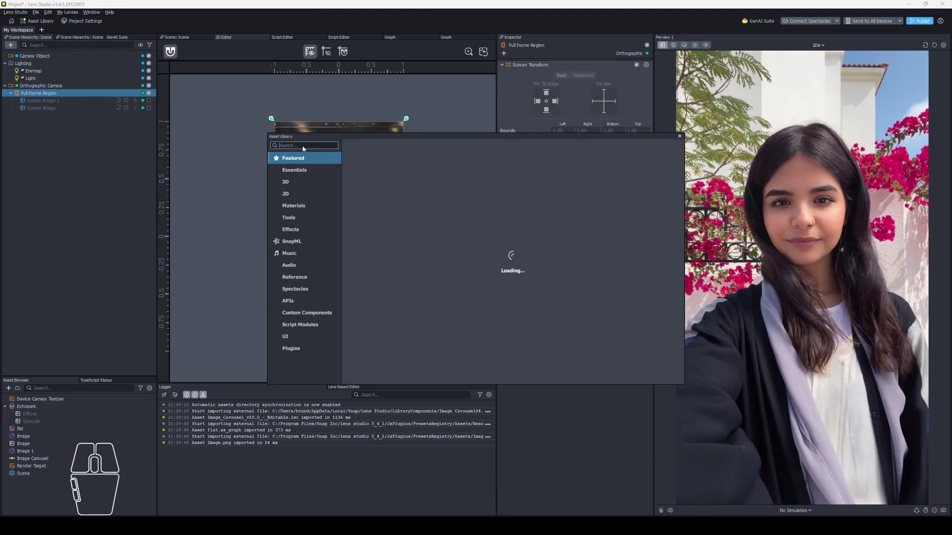
{"action": "type", "text": "carousel"}
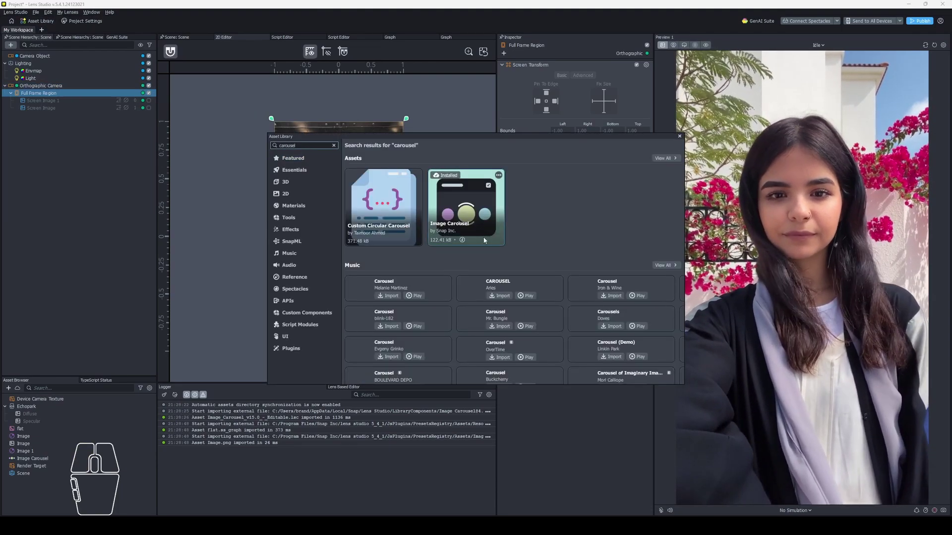
{"action": "left_click", "coordinate": [679, 137]}
Step: Add a Screen Transform under the Full Frame Region and attach the Image Carousel component to it
{"action": "left_click", "coordinate": [11, 45]}
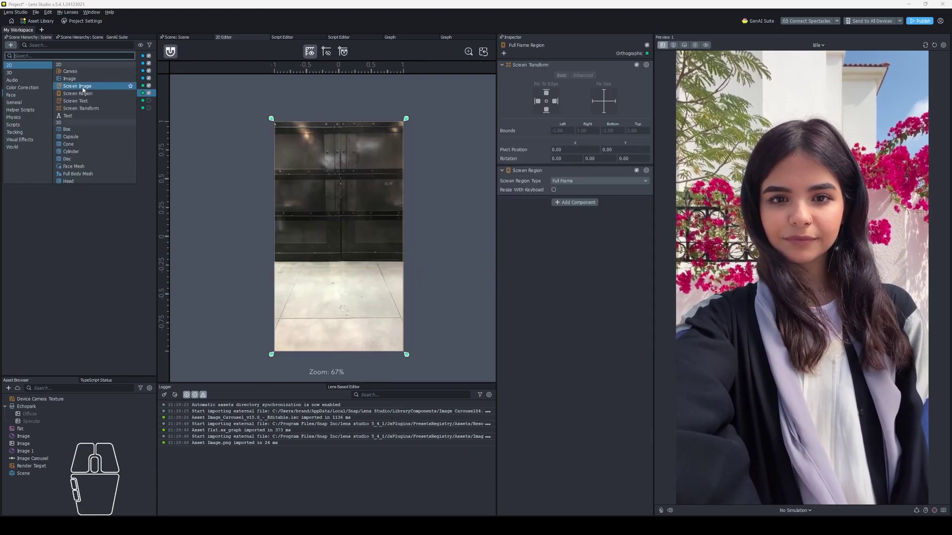
{"action": "left_click", "coordinate": [79, 108]}
{"action": "left_click_drag", "start_coordinate": [43, 463], "coordinate": [556, 225]}
Step: Add the Echopark Diffuse and Specular textures and the Image texture as the carousel's image values
{"action": "left_click", "coordinate": [575, 199]}
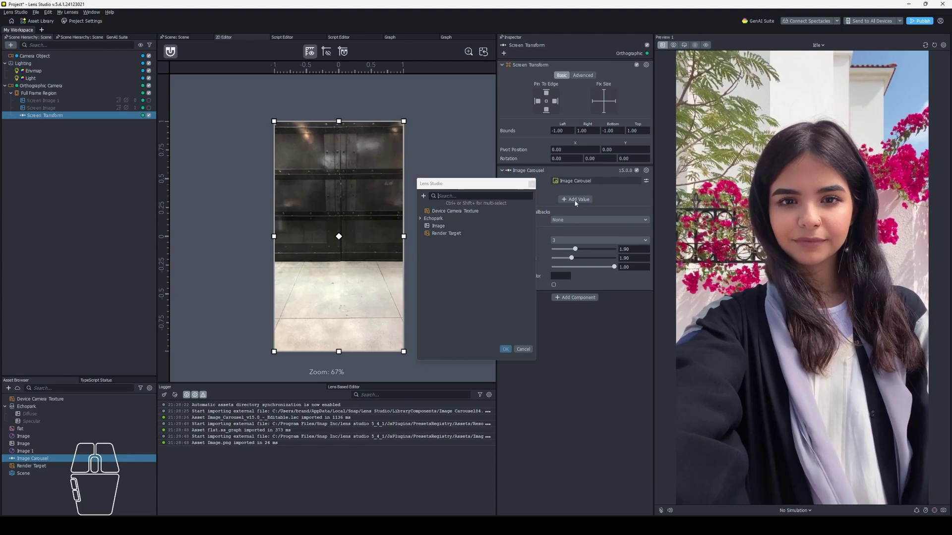
{"action": "left_click", "coordinate": [445, 226]}
{"action": "left_click", "coordinate": [446, 233], "text": "ctrl"}
{"action": "left_click", "coordinate": [439, 240], "text": "ctrl"}
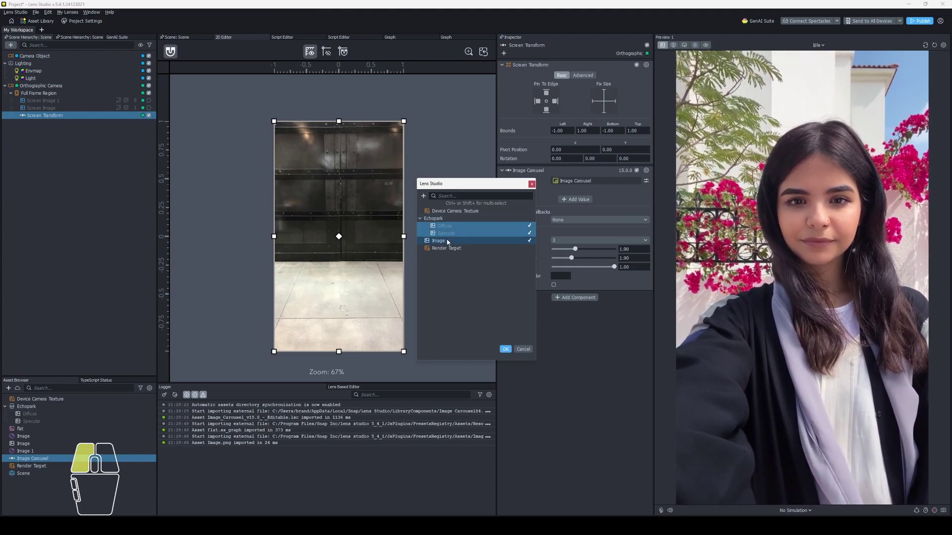
{"action": "left_click", "coordinate": [506, 349]}
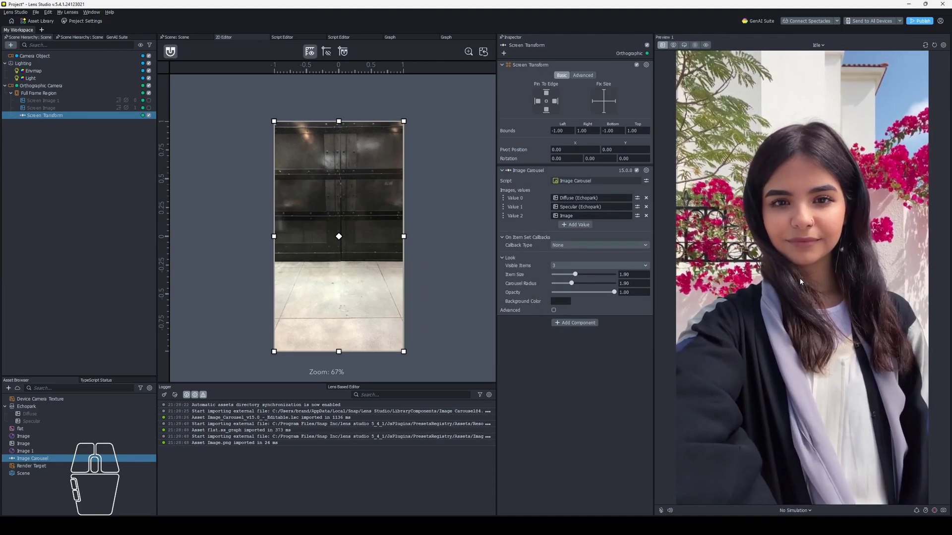
Step: Try out the carousel in the preview and inspect the Orthographic Camera's settings
{"action": "left_click", "coordinate": [797, 279]}
{"action": "mouse_move", "coordinate": [796, 278]}
{"action": "left_mouse_down"}
{"action": "mouse_move", "coordinate": [815, 279]}
{"action": "mouse_move", "coordinate": [817, 289]}
{"action": "left_mouse_up"}
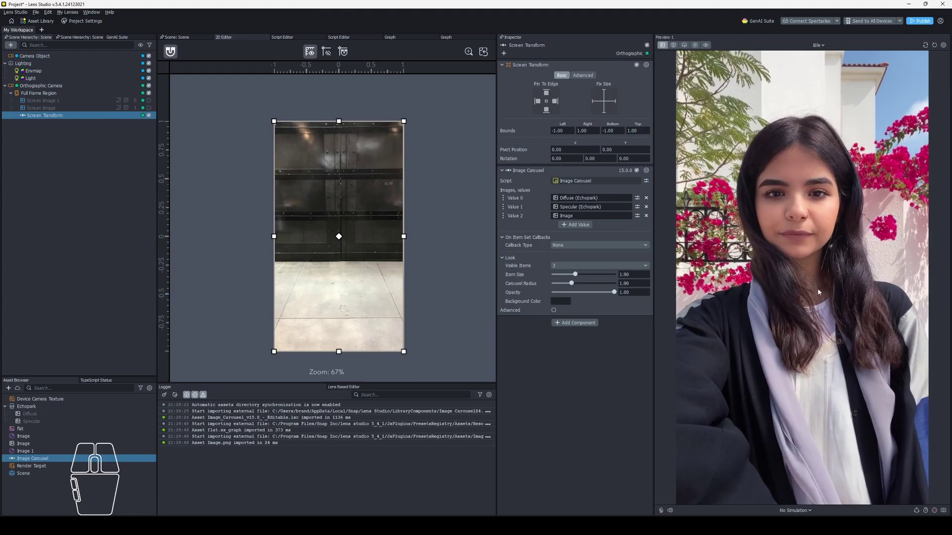
{"action": "left_click", "coordinate": [62, 87]}
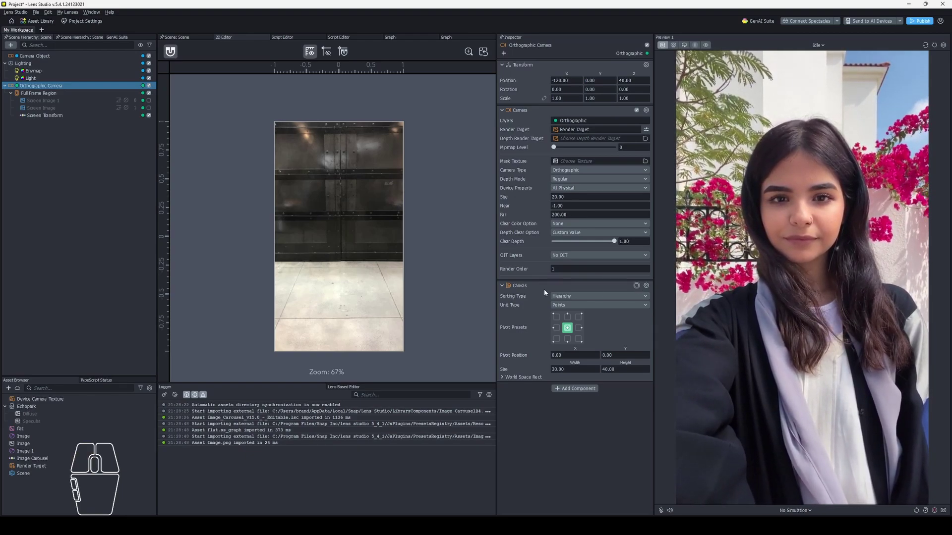
Step: Remove the Canvas component from the Orthographic Camera and reset the preview
{"action": "left_click", "coordinate": [646, 286]}
{"action": "left_click", "coordinate": [665, 325]}
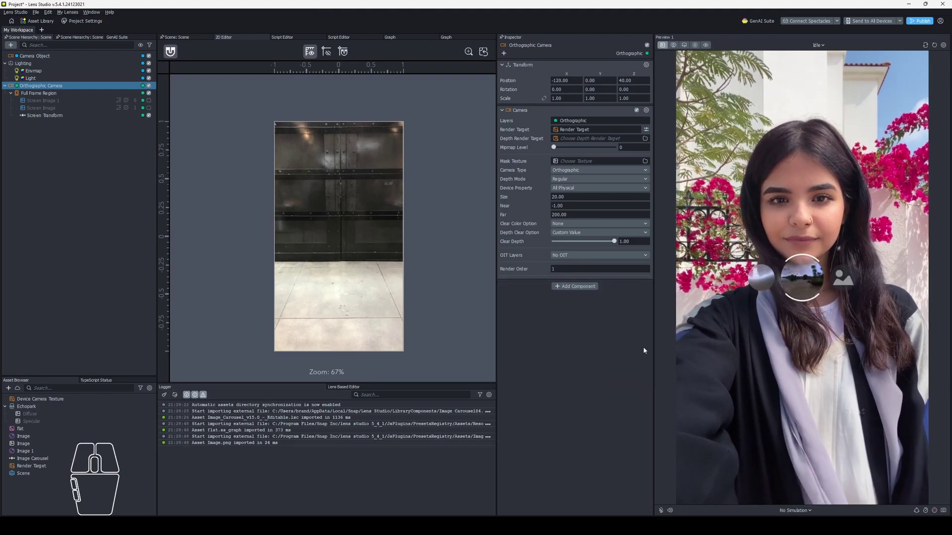
{"action": "left_click", "coordinate": [934, 46]}
{"action": "left_click", "coordinate": [936, 46]}
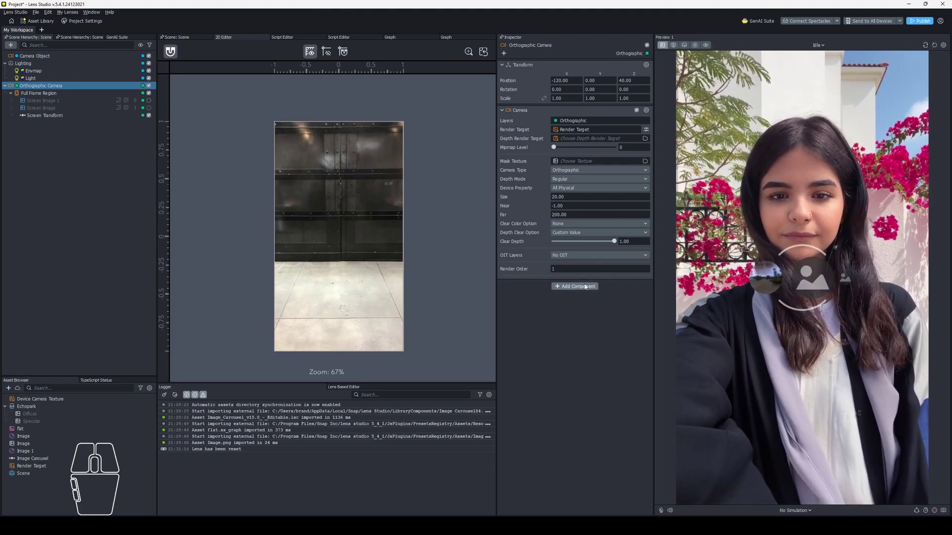
Step: Enable Screen Image 1 and shrink the carousel's Screen Transform vertically to a narrow band over it, refreshing the preview
{"action": "left_click", "coordinate": [44, 115]}
{"action": "left_click", "coordinate": [149, 101]}
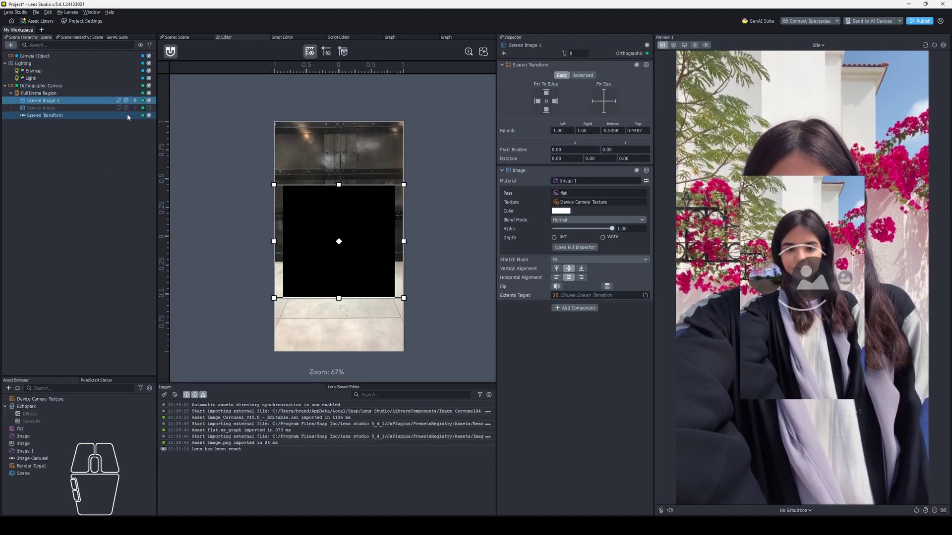
{"action": "left_click", "coordinate": [113, 102]}
{"action": "left_click", "coordinate": [129, 132]}
{"action": "left_click", "coordinate": [132, 116]}
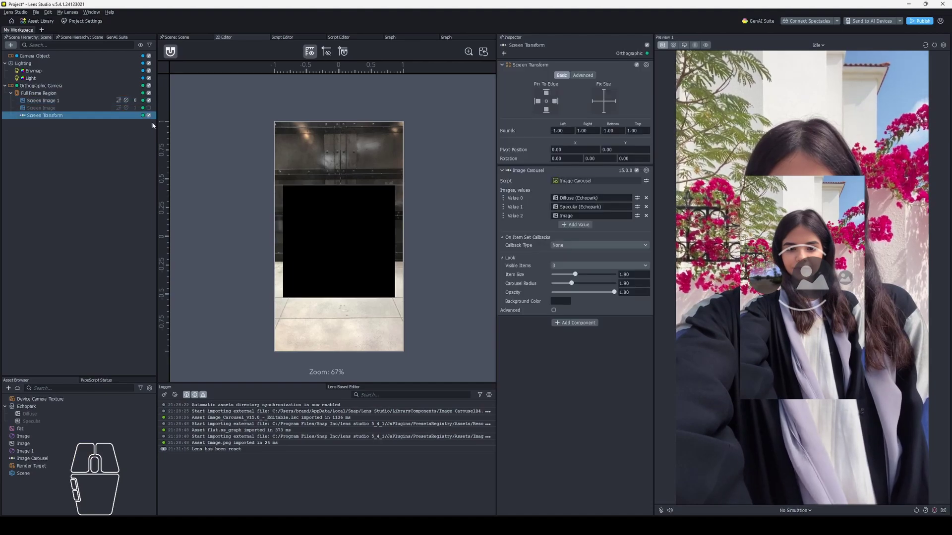
{"action": "left_click_drag", "start_coordinate": [338, 121], "coordinate": [367, 211]}
{"action": "left_click", "coordinate": [934, 45]}
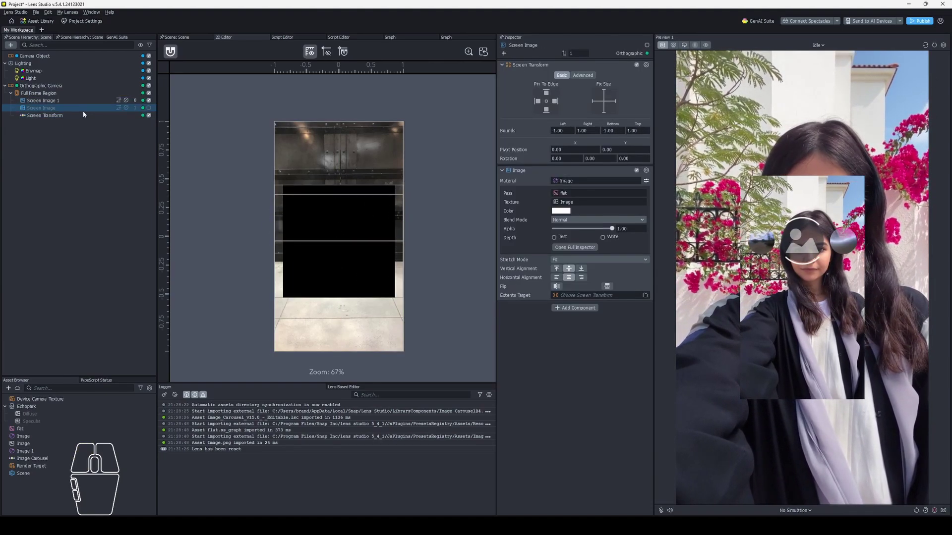
Step: Enable Screen Image and disable both the carousel's Screen Transform and Screen Image 1
{"action": "left_click", "coordinate": [149, 108]}
{"action": "left_click", "coordinate": [101, 101]}
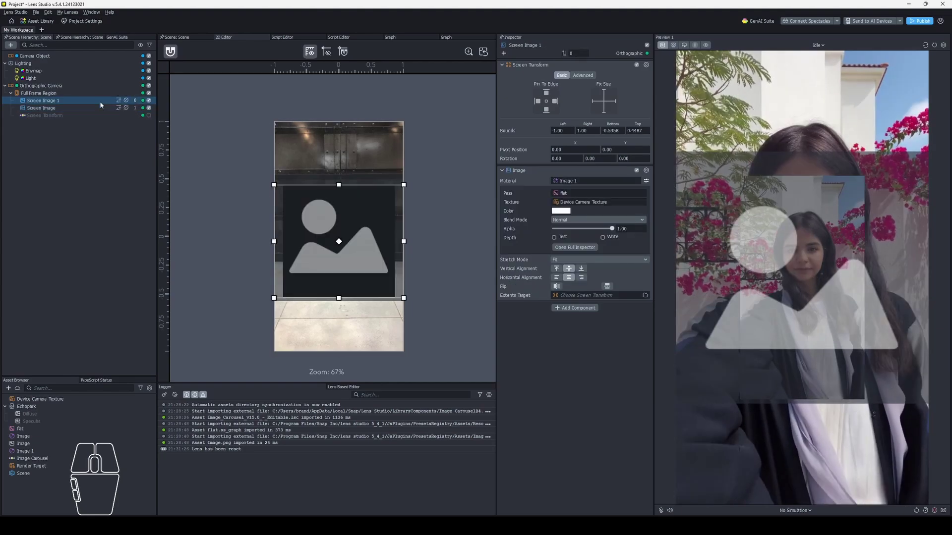
{"action": "left_click", "coordinate": [101, 108]}
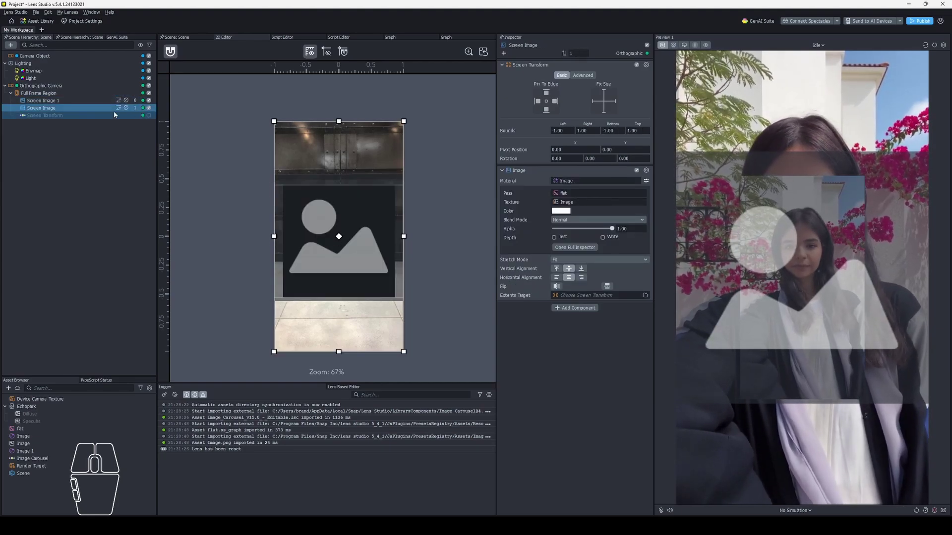
{"action": "left_click", "coordinate": [148, 100]}
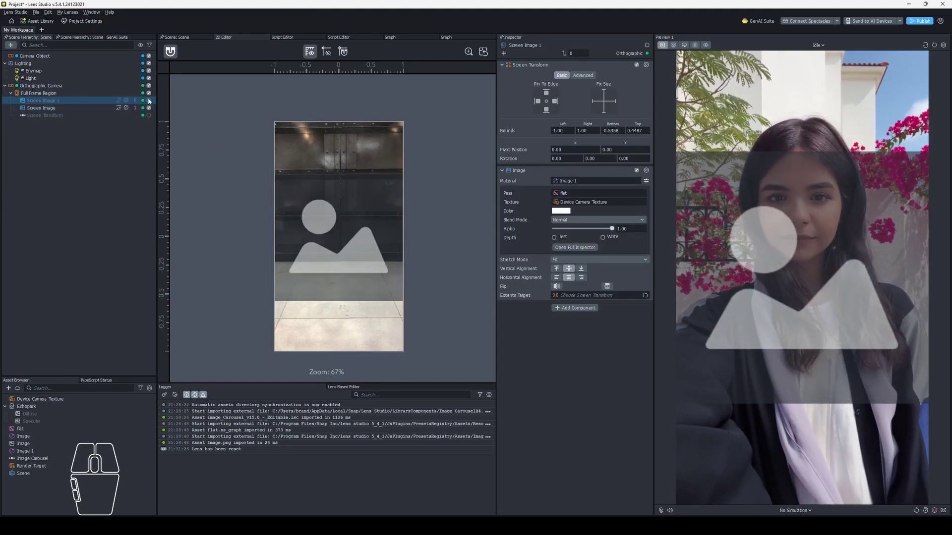
Step: Examine the Screen Image from the side in the 3D Scene view to see its placement relative to the camera
{"action": "left_click", "coordinate": [183, 38]}
{"action": "left_click", "coordinate": [82, 108]}
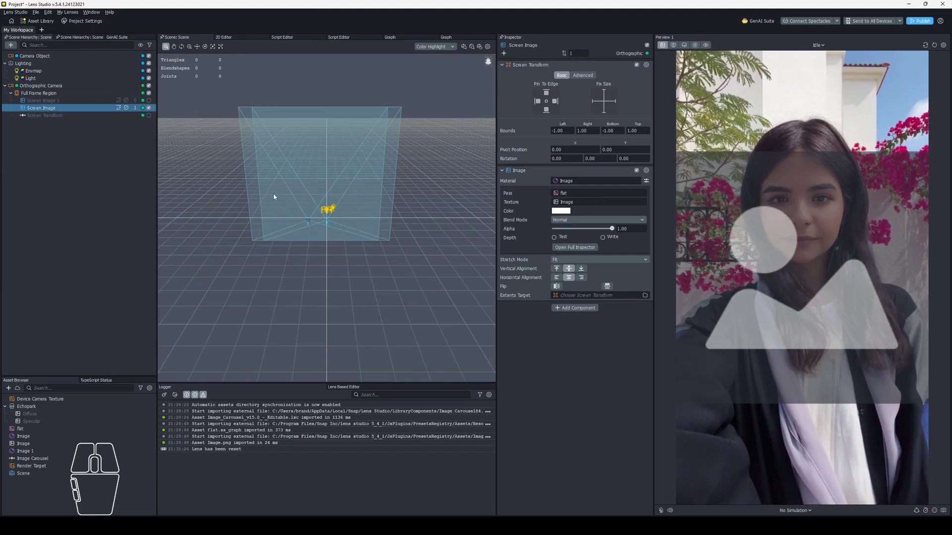
{"action": "left_click", "coordinate": [197, 46]}
{"action": "scroll", "coordinate": [392, 254], "scroll_direction": "up", "scroll_amount": 3}
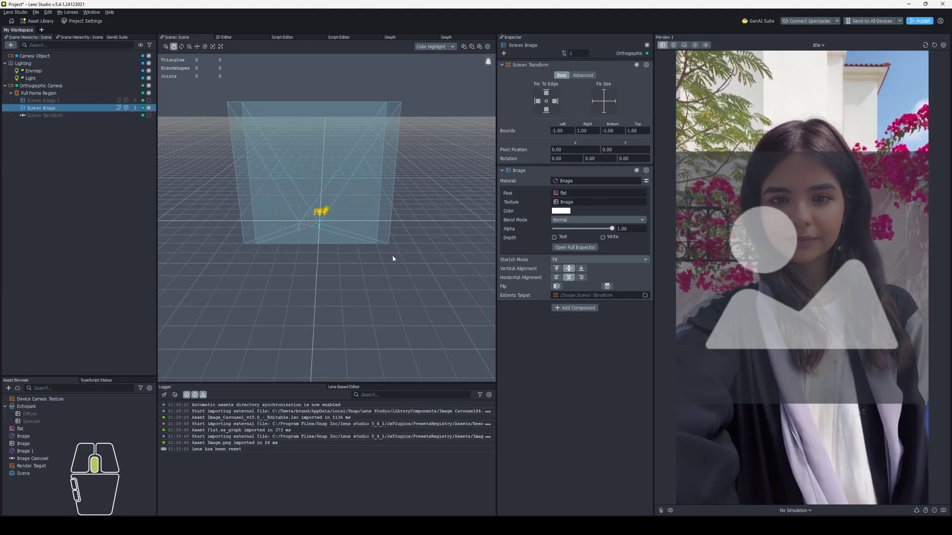
{"action": "middle_click_drag", "start_coordinate": [391, 254], "coordinate": [353, 271]}
{"action": "mouse_move", "coordinate": [353, 270]}
{"action": "right_mouse_down"}
{"action": "mouse_move", "coordinate": [342, 280]}
{"action": "mouse_move", "coordinate": [355, 263]}
{"action": "right_mouse_up"}
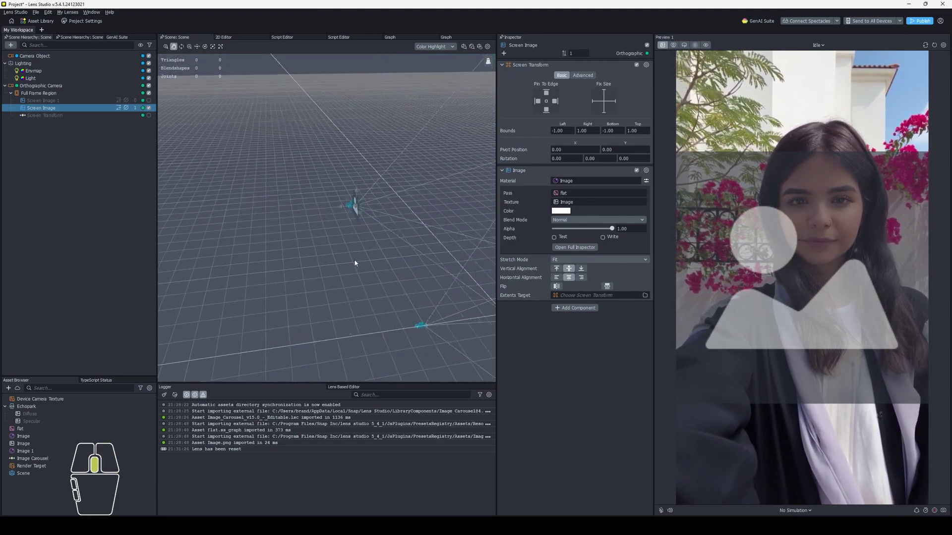
{"action": "scroll", "coordinate": [346, 250], "scroll_direction": "up", "scroll_amount": 5}
{"action": "middle_click_drag", "start_coordinate": [439, 232], "coordinate": [315, 275]}
{"action": "scroll", "coordinate": [341, 250], "scroll_direction": "up", "scroll_amount": 7}
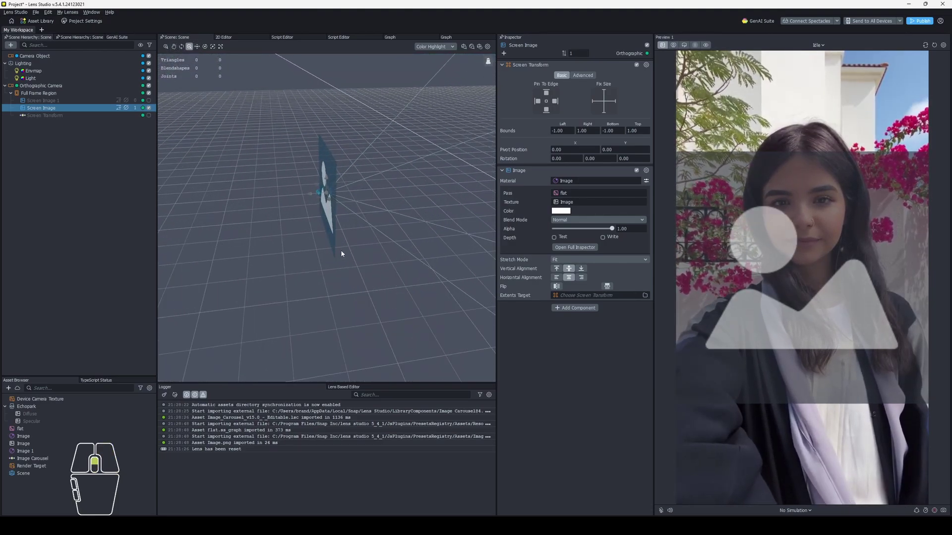
{"action": "middle_click_drag", "start_coordinate": [336, 243], "coordinate": [317, 214]}
{"action": "right_click_drag", "start_coordinate": [316, 215], "coordinate": [318, 187]}
{"action": "scroll", "coordinate": [319, 187], "scroll_direction": "up", "scroll_amount": 3}
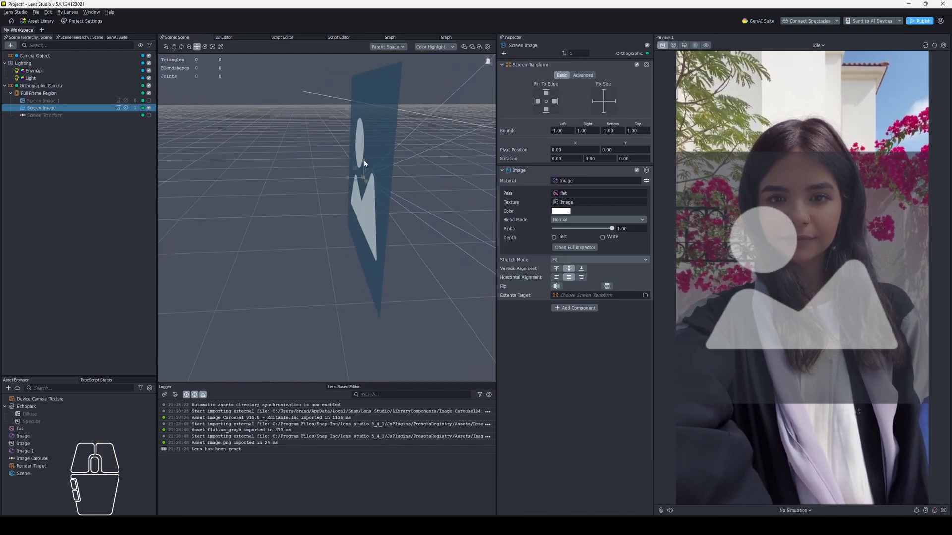
Step: Show the Screen Image's advanced Screen Transform settings and set its Z position to -1
{"action": "left_click", "coordinate": [583, 76]}
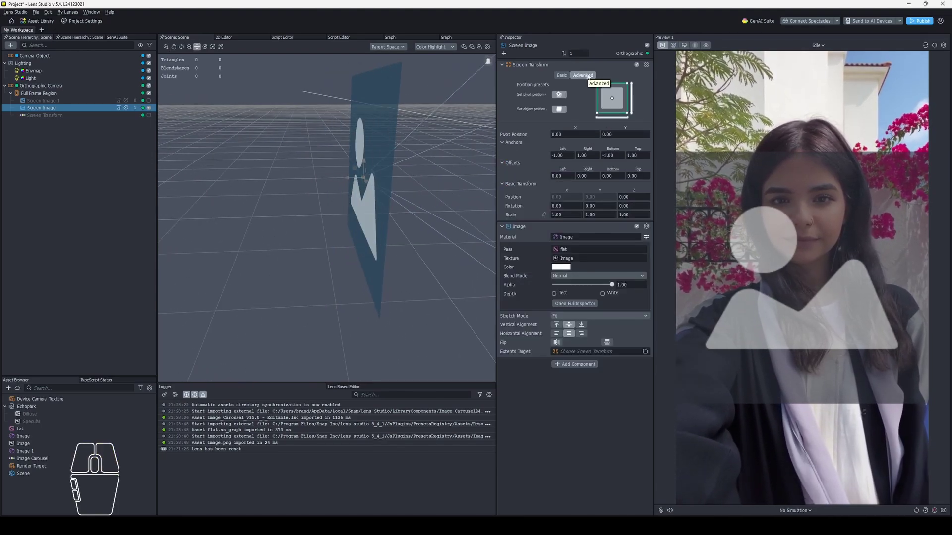
{"action": "left_click", "coordinate": [634, 197]}
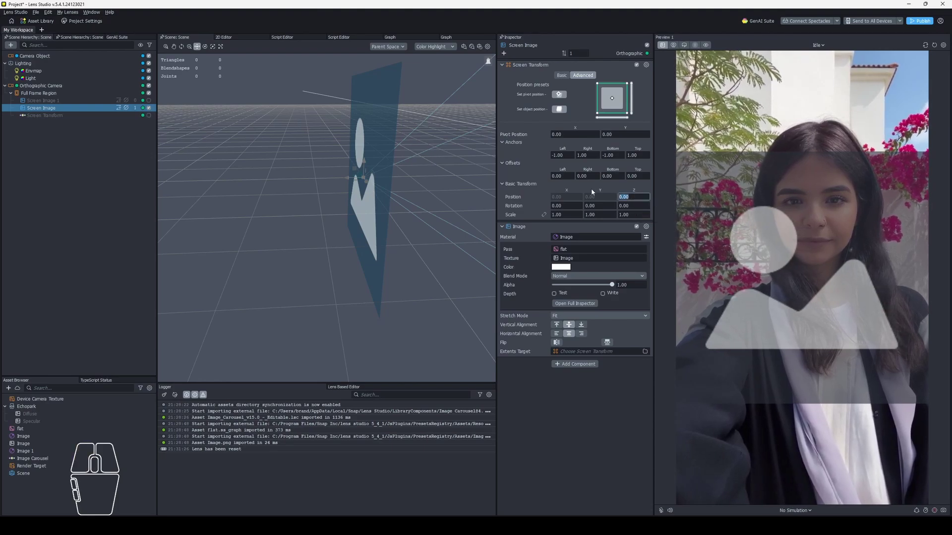
{"action": "key", "text": "Return"}
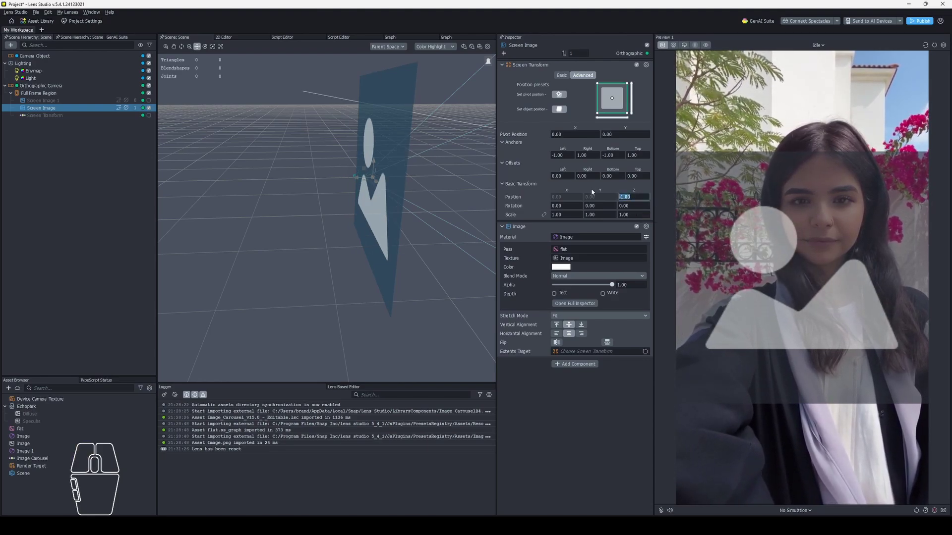
Step: Try Z positions of 10, 3, 1 and 1.1 for the Screen Image
{"action": "type", "text": "10"}
{"action": "key", "text": "Return"}
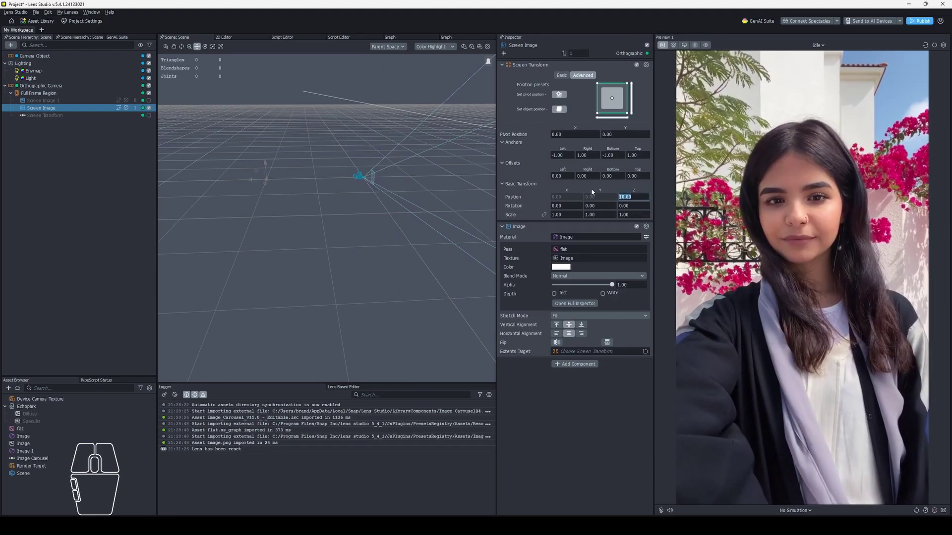
{"action": "type", "text": "3"}
{"action": "key", "text": "Return"}
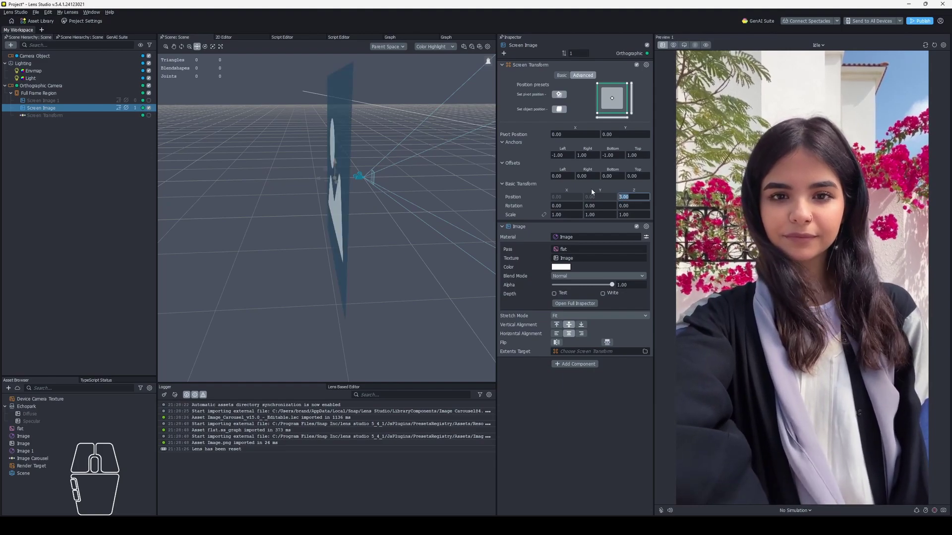
{"action": "type", "text": "1"}
{"action": "key", "text": "Return"}
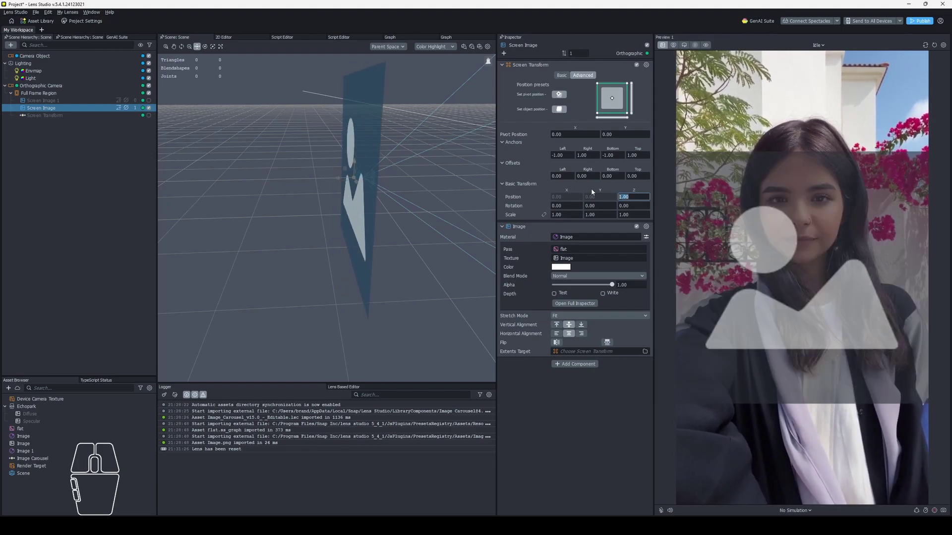
{"action": "type", "text": "1.1"}
{"action": "key", "text": "Return"}
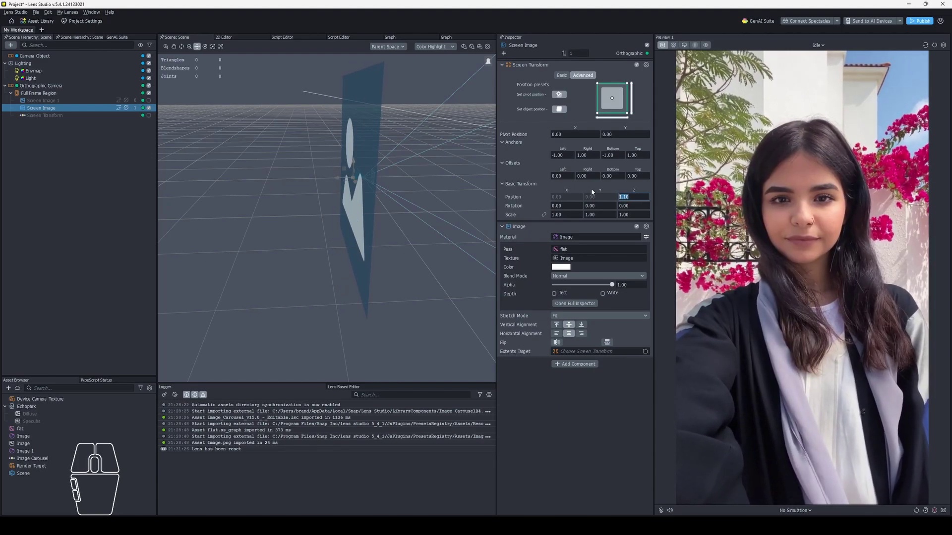
Step: Return the Screen Image's Z position to -1 and check it from the side in the 3D scene
{"action": "right_click_drag", "start_coordinate": [405, 222], "coordinate": [415, 254]}
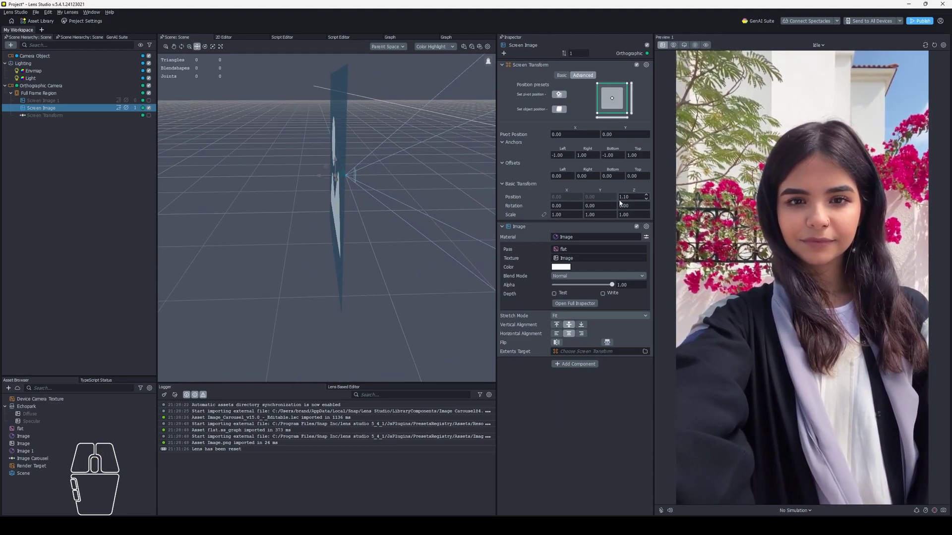
{"action": "left_click_drag", "start_coordinate": [622, 197], "coordinate": [659, 199]}
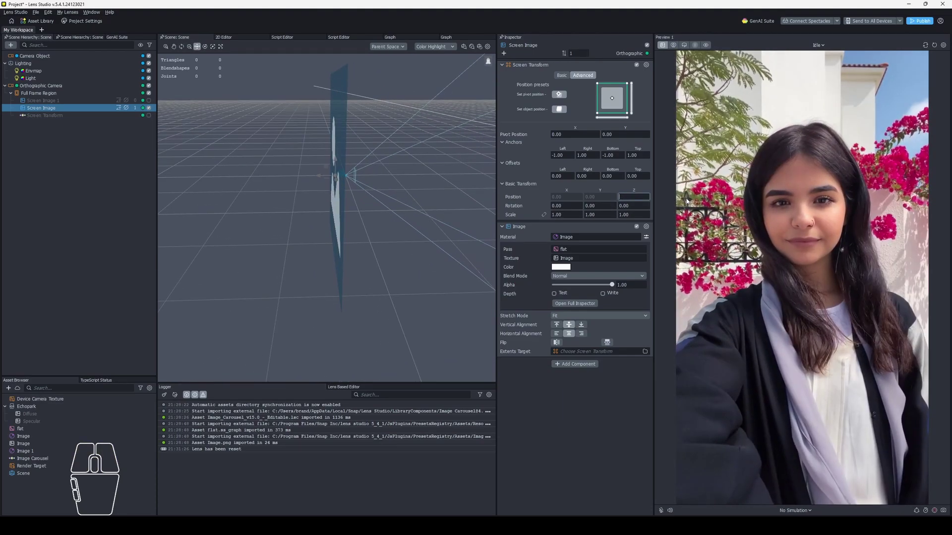
{"action": "type", "text": "-"}
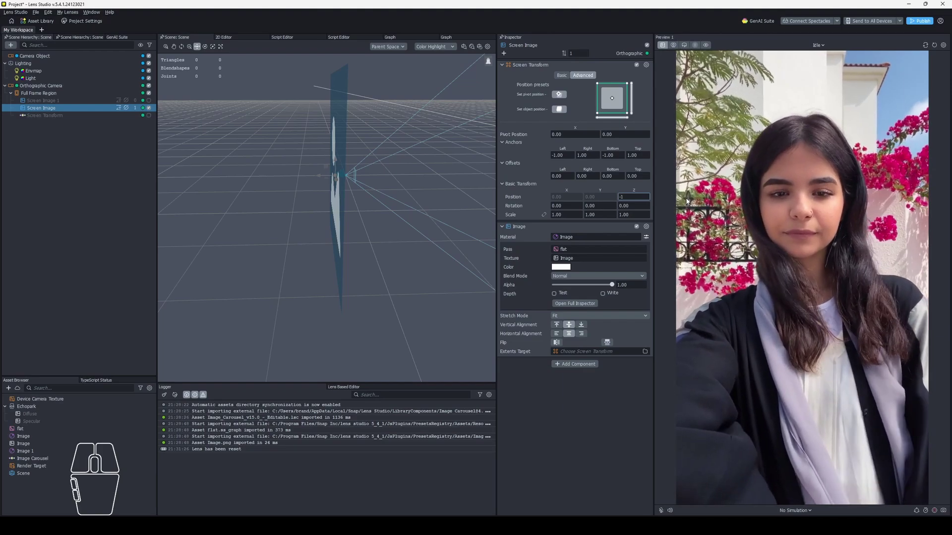
{"action": "type", "text": "1"}
{"action": "key", "text": "Return"}
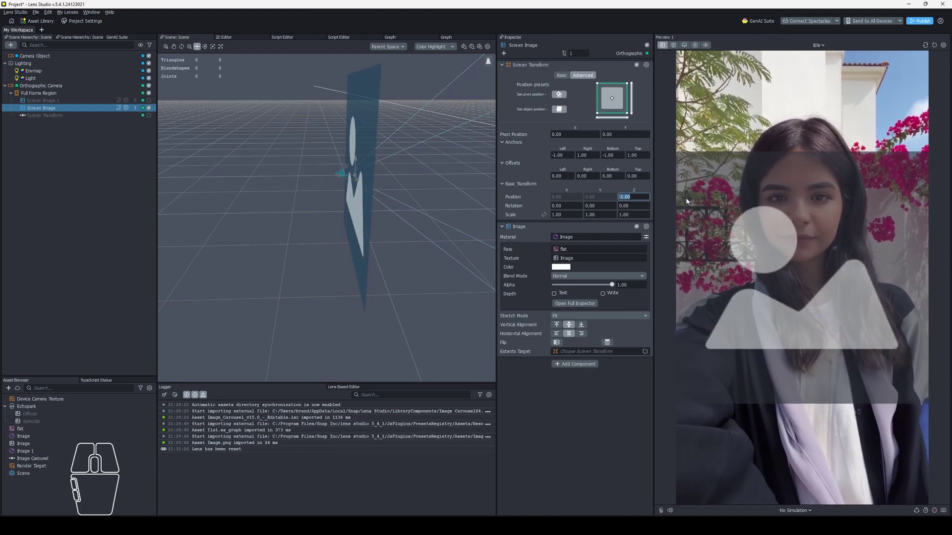